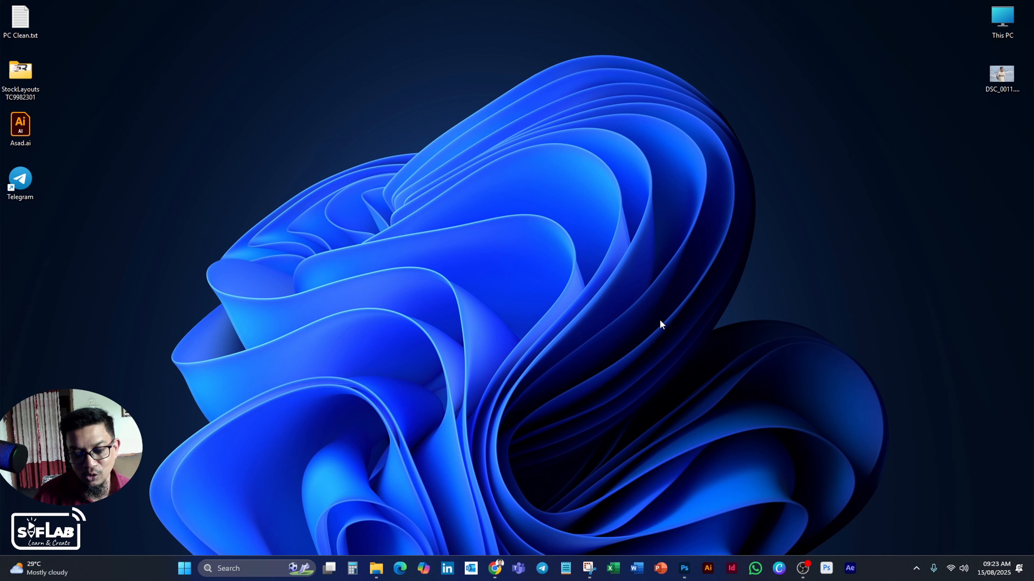
Switch to Photoshop with the Stroke Effect.psd poster and add a white text layer reading "Model" beside the FASHION lettering.
click(684, 568)
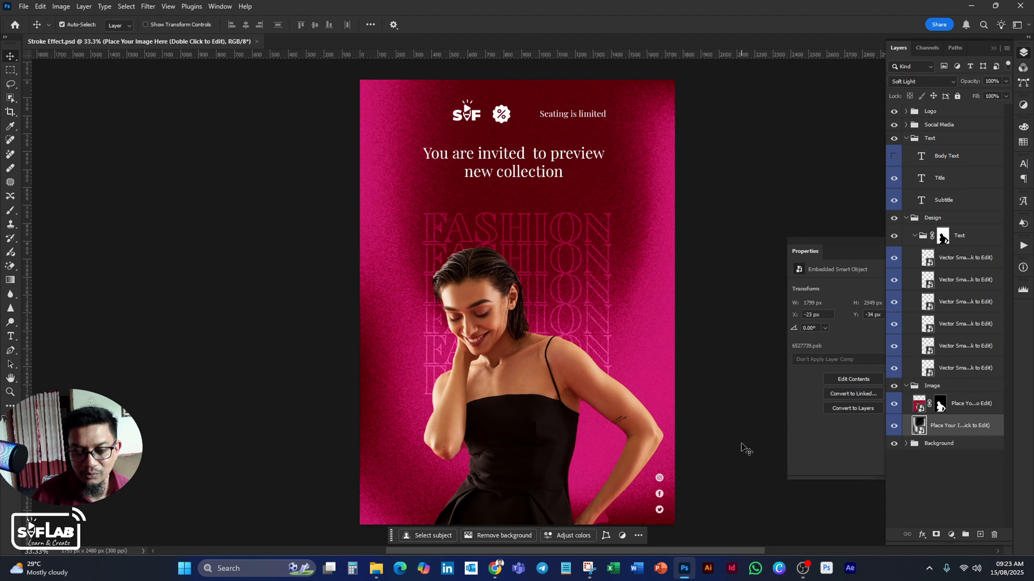
drag(593, 319, 447, 313)
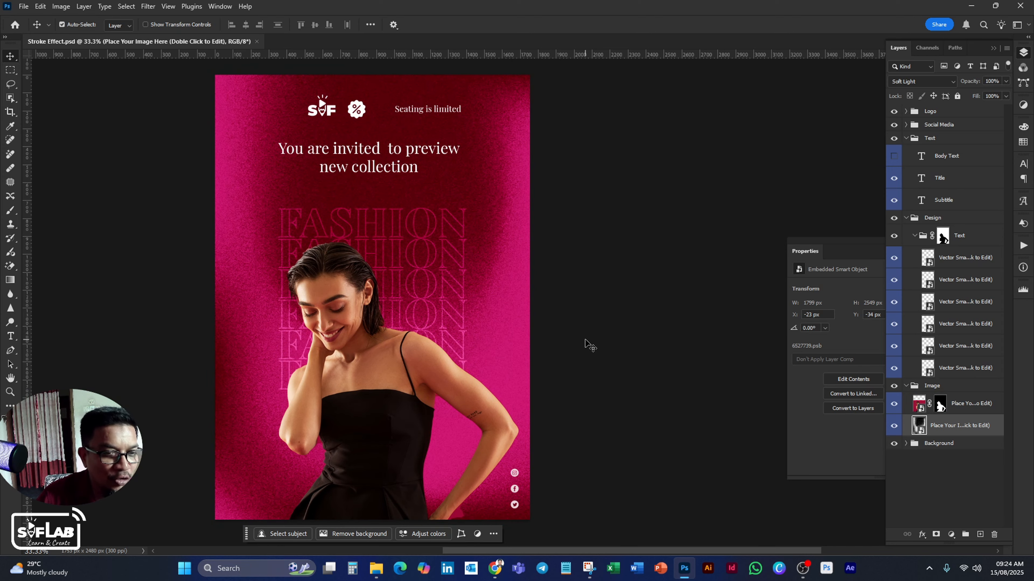
click(12, 336)
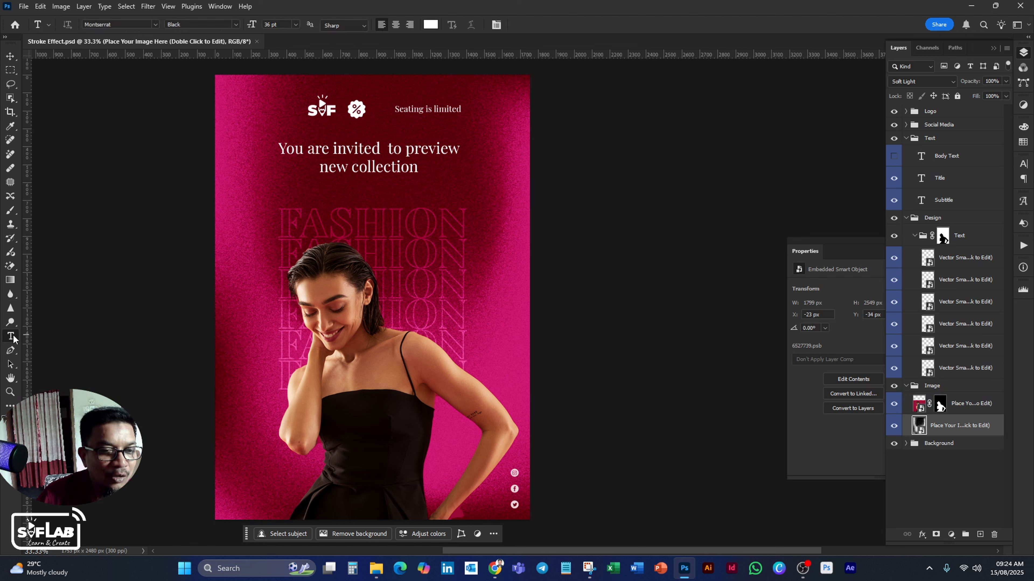
click(246, 223)
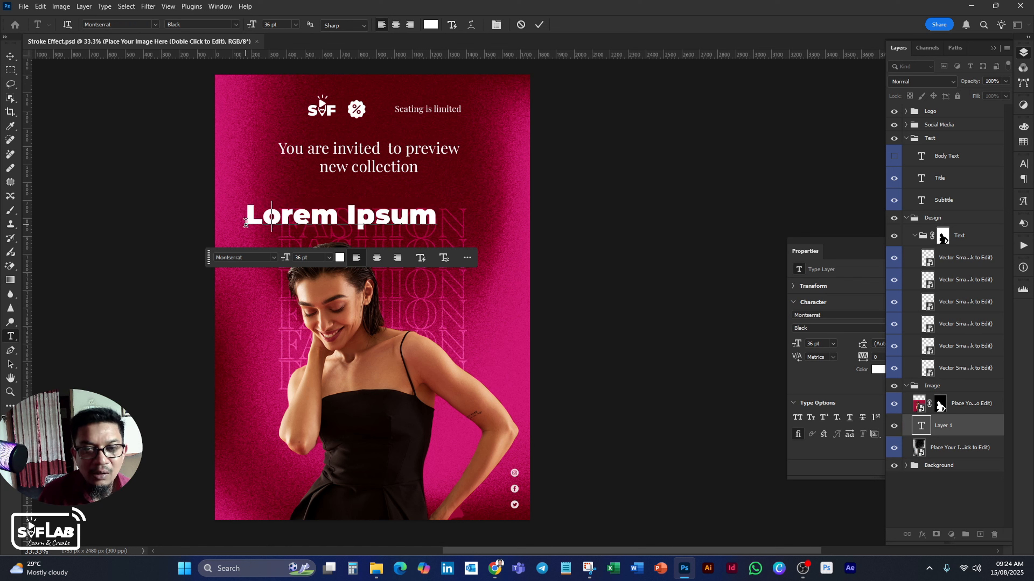
text(Model)
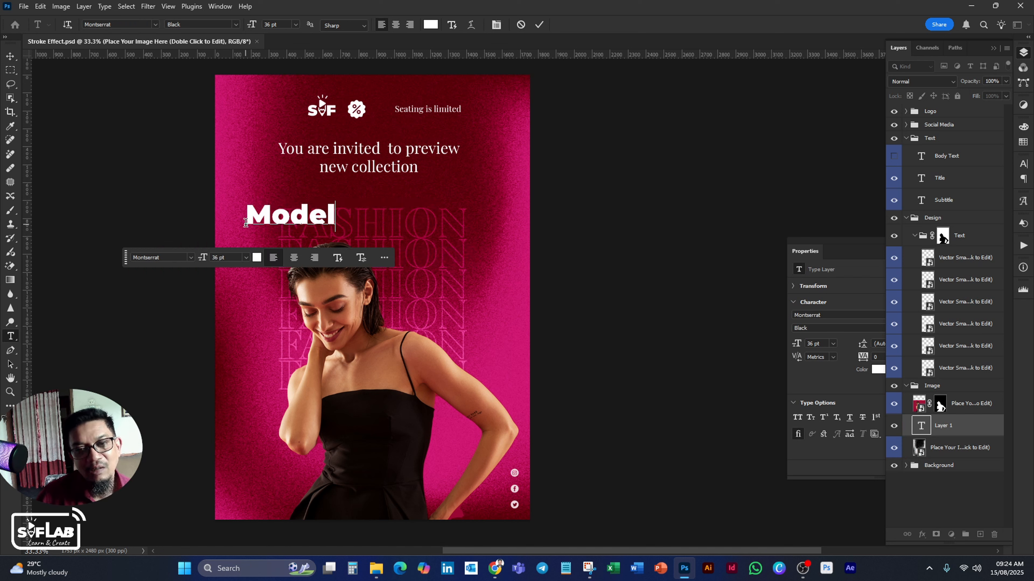
click(10, 57)
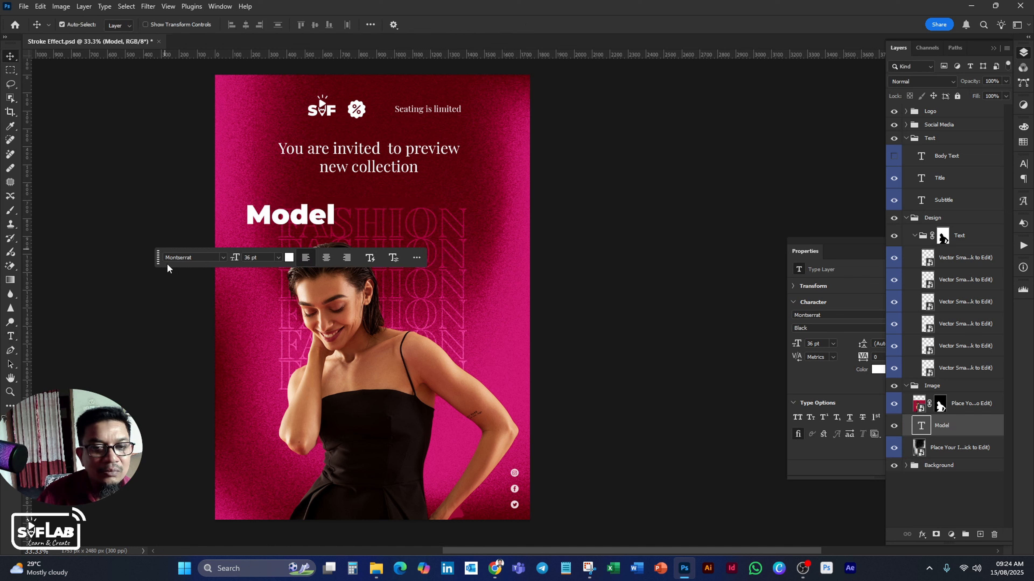
Move the Model text to the poster's lower part, scale it to about 243%, and centre it horizontally behind the woman.
drag(158, 257, 174, 546)
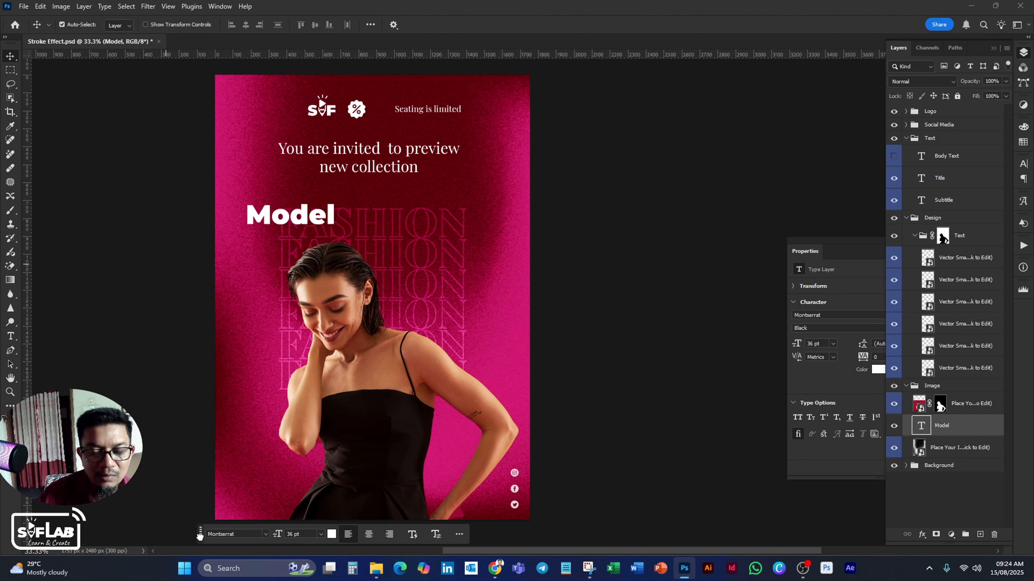
drag(268, 216, 276, 460)
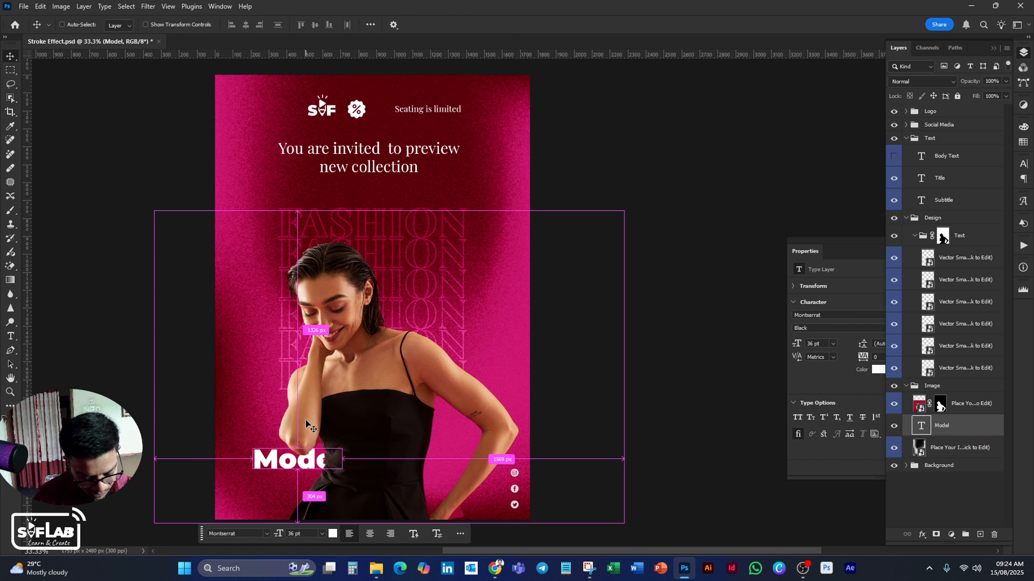
key(ctrl+t)
drag(344, 446, 470, 404)
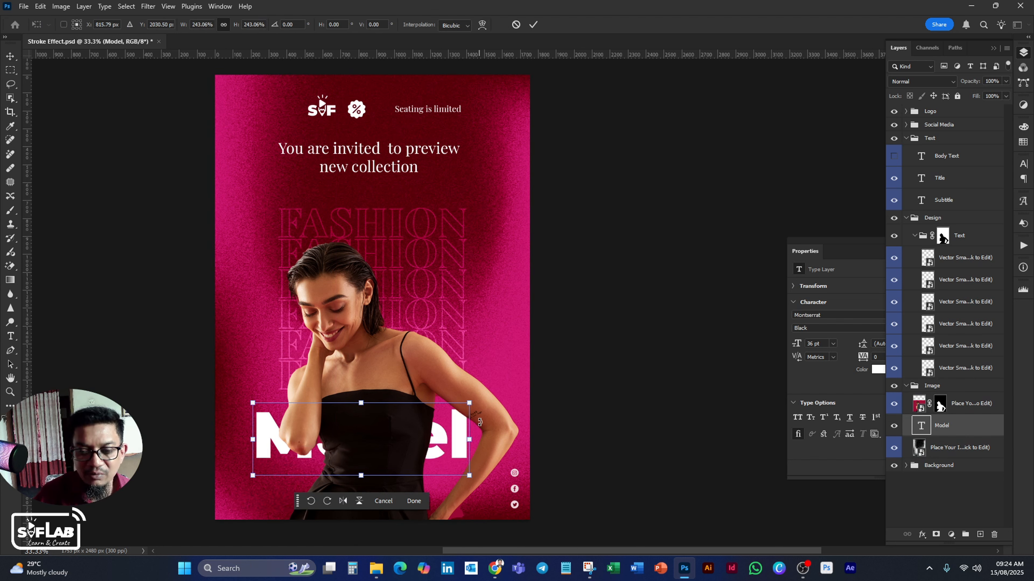
drag(459, 452, 471, 466)
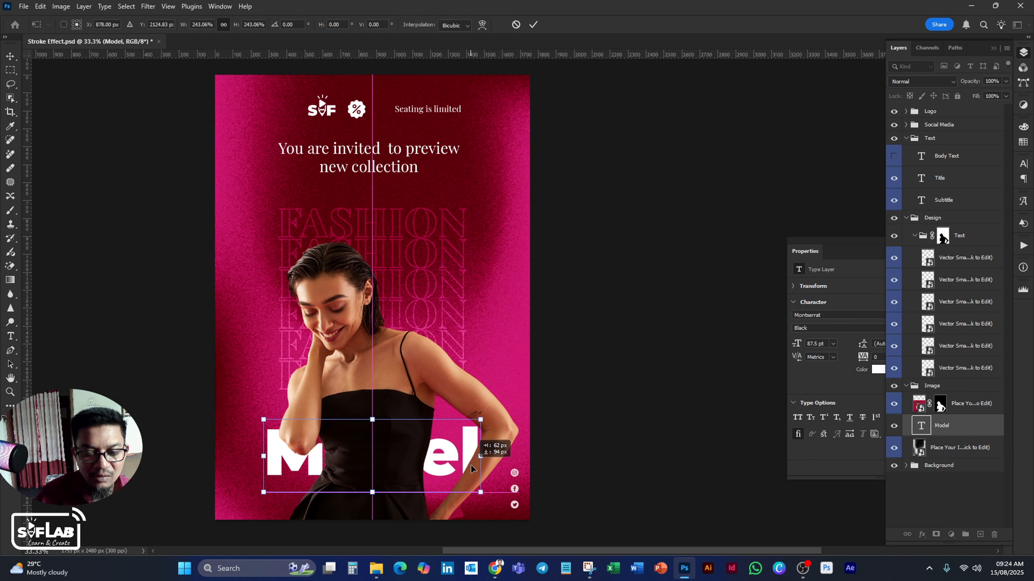
key(Return)
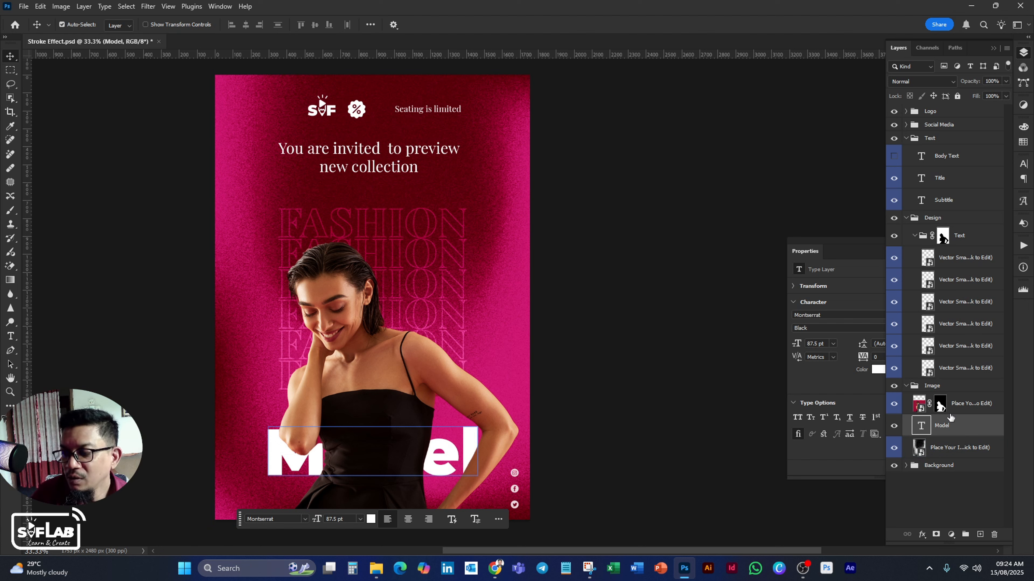
Hide and reshow the woman's photo layer to examine the full Model text behind her.
click(966, 404)
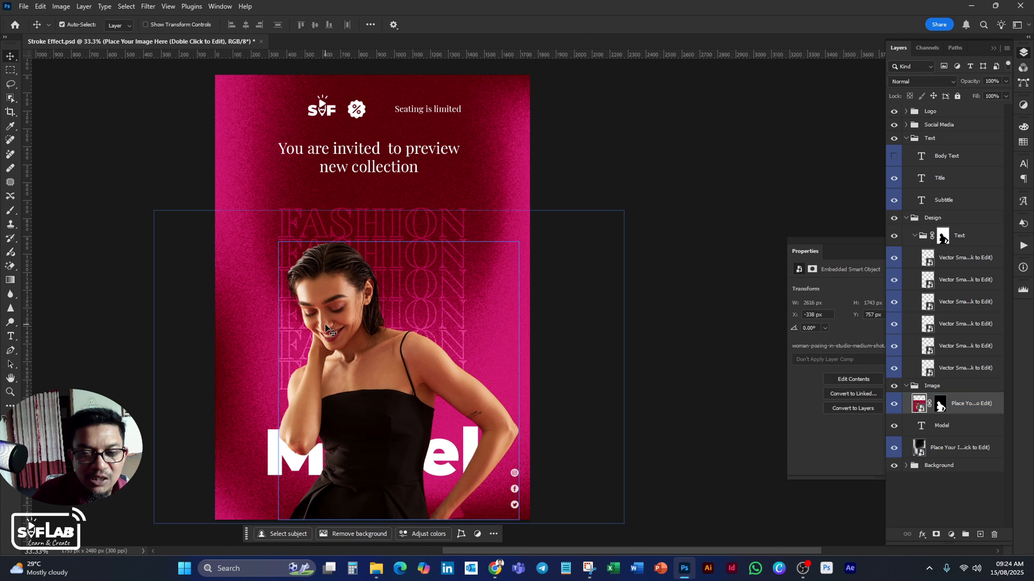
click(893, 404)
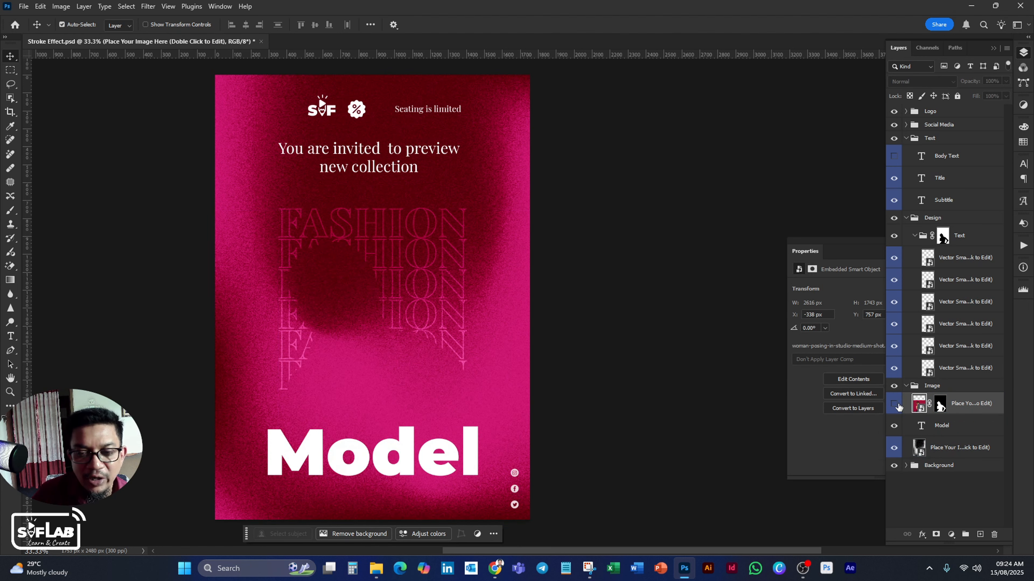
click(894, 404)
Duplicate the Model text layer and rename the copy "Model Outline".
click(943, 448)
click(950, 434)
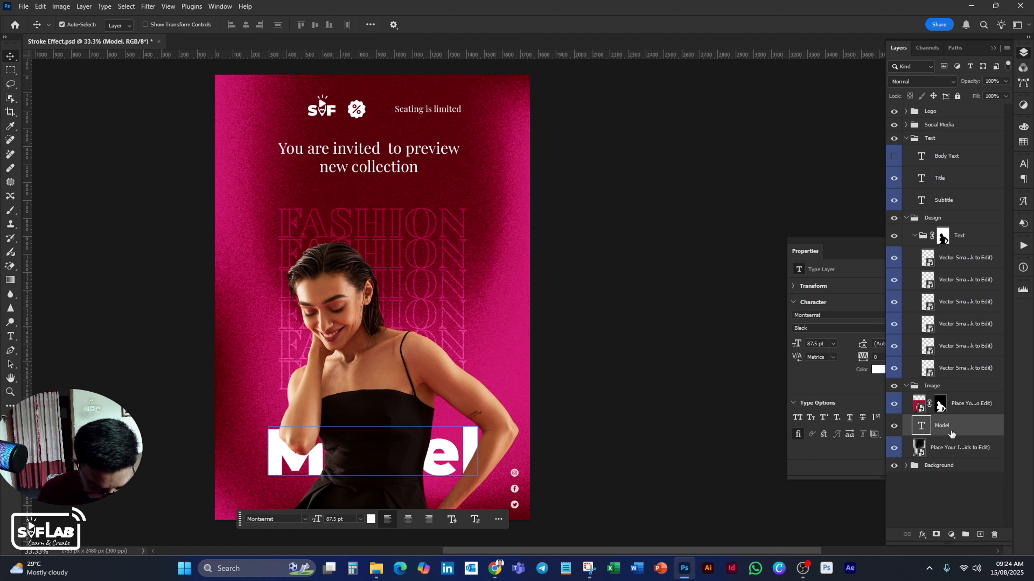
key(ctrl+j)
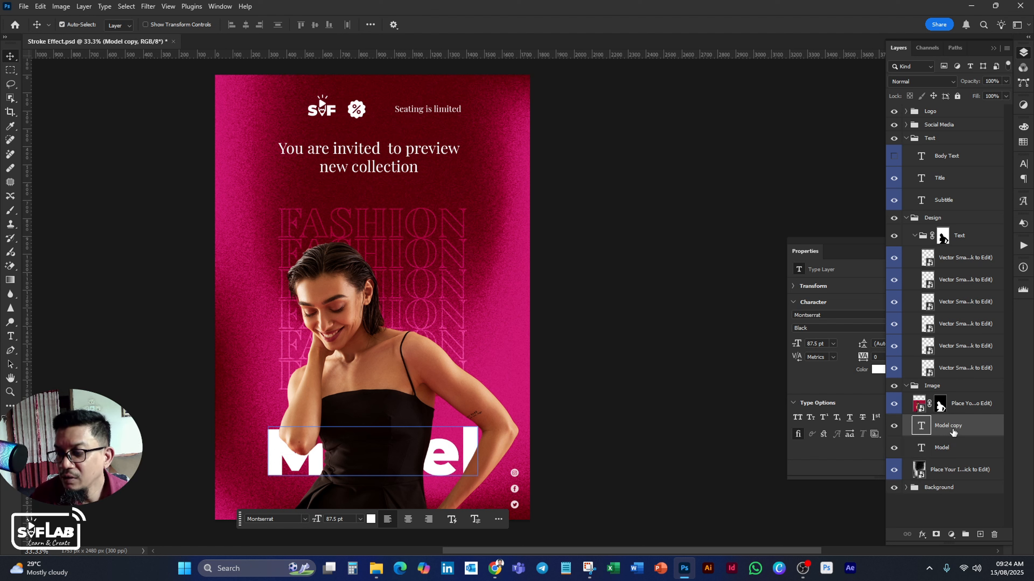
double_click(955, 432)
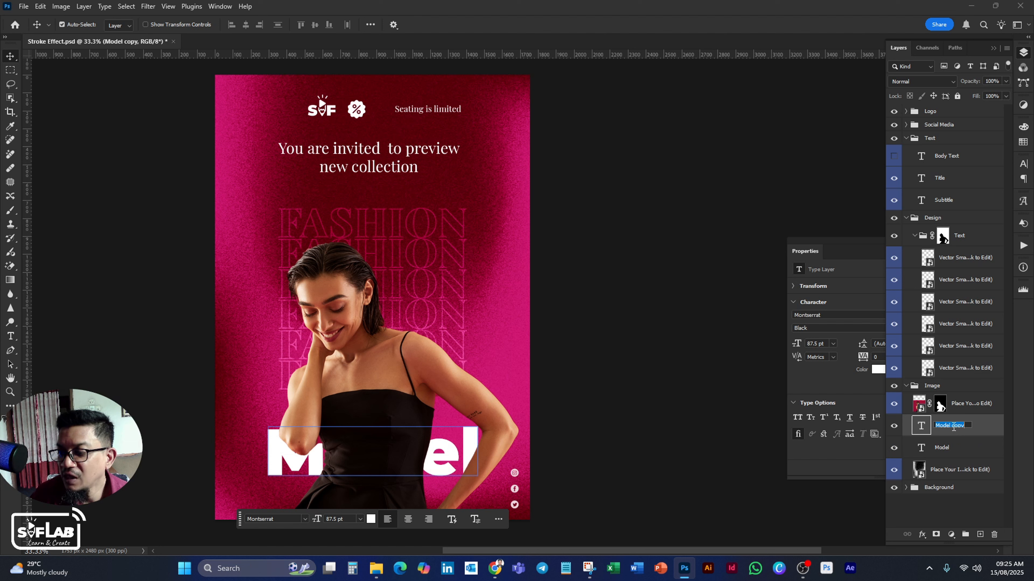
double_click(953, 426)
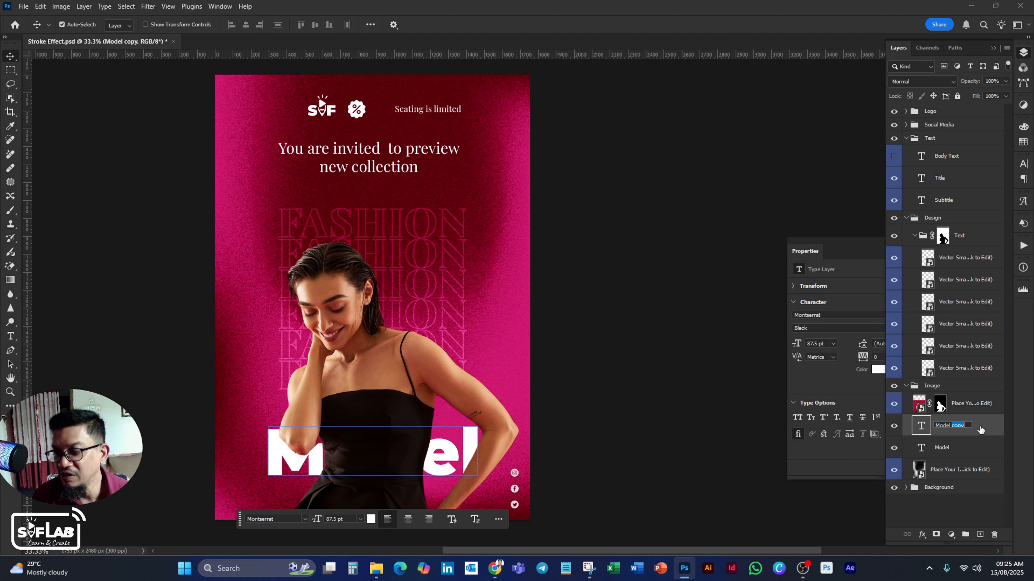
text(Outline)
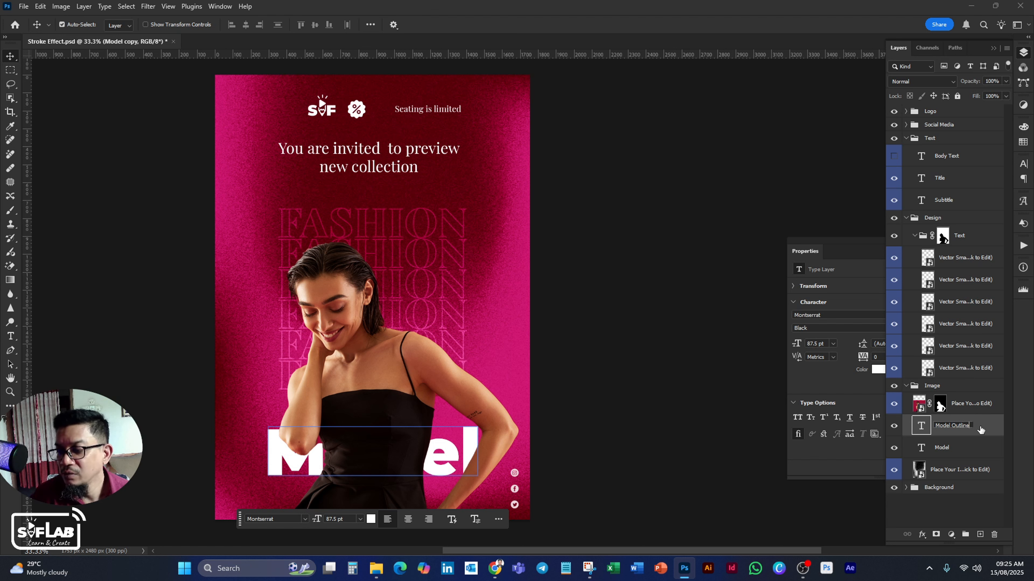
click(938, 517)
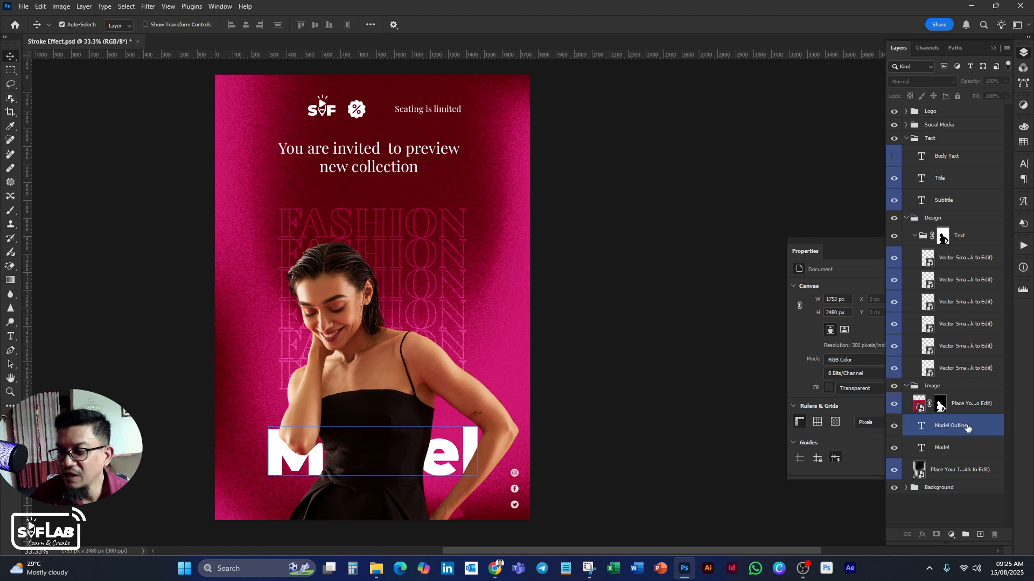
Move the Model Outline layer above the woman's photo layer and set its fill to 0%.
drag(967, 428, 960, 392)
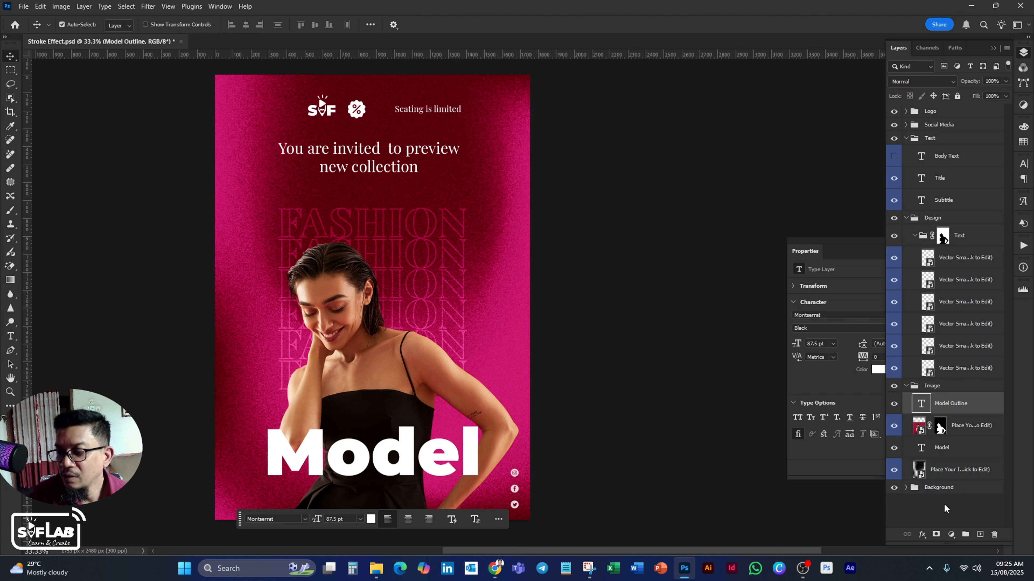
click(1005, 508)
click(959, 407)
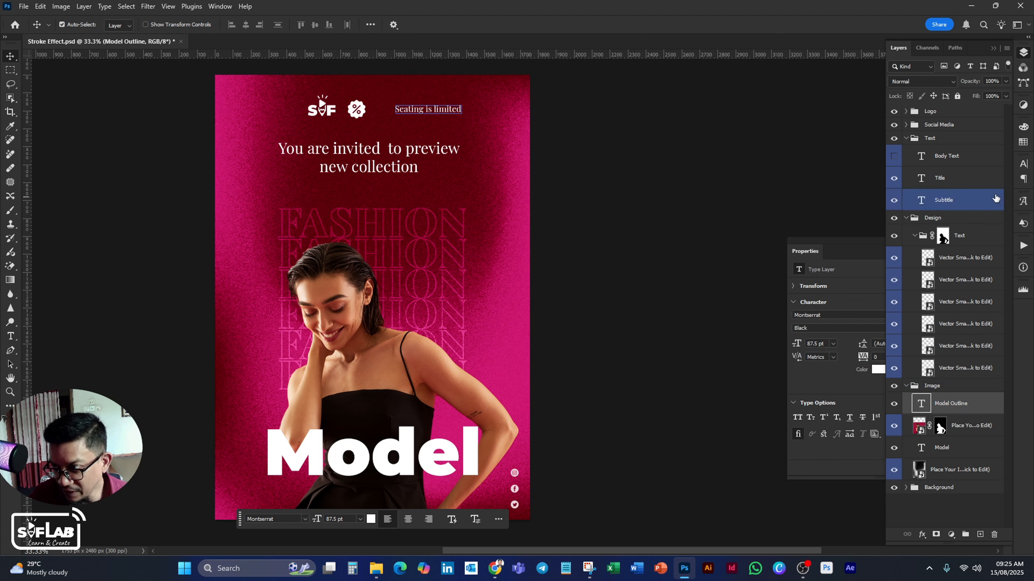
click(1006, 96)
drag(1005, 109, 928, 115)
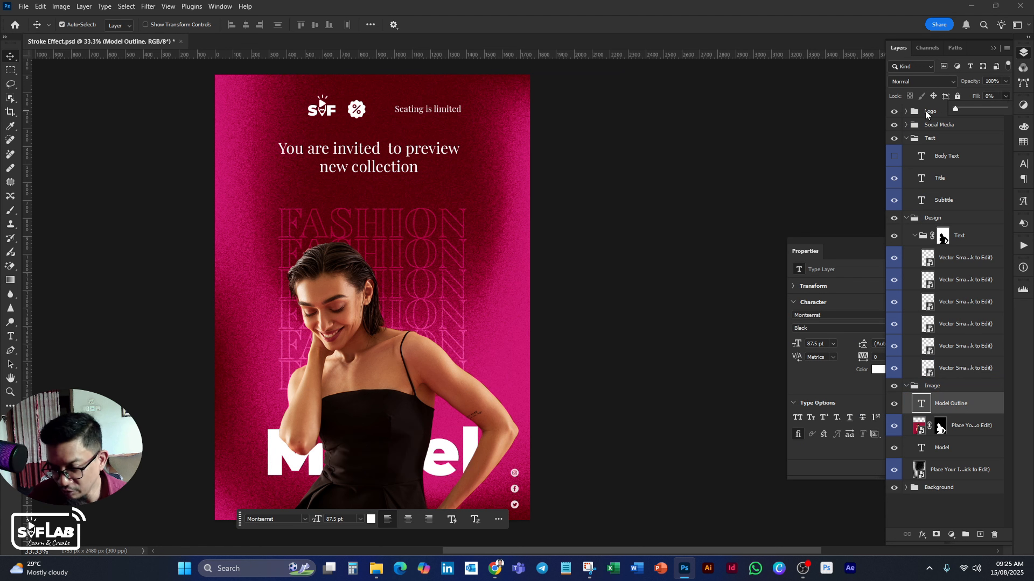
click(598, 407)
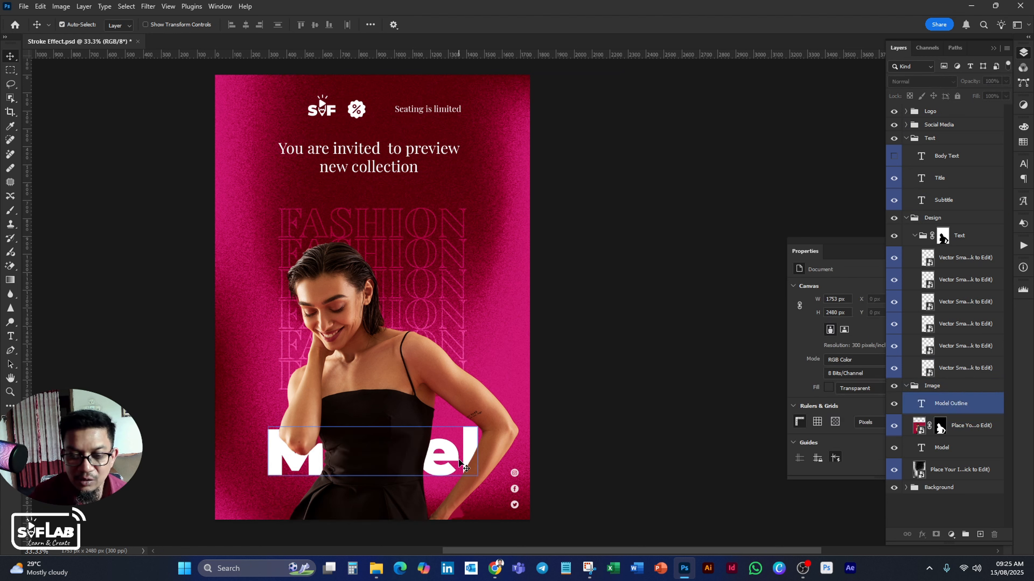
Toggle the visibility of the woman's photo and the Model text layer to examine the layer order in the Image group.
click(948, 426)
click(943, 470)
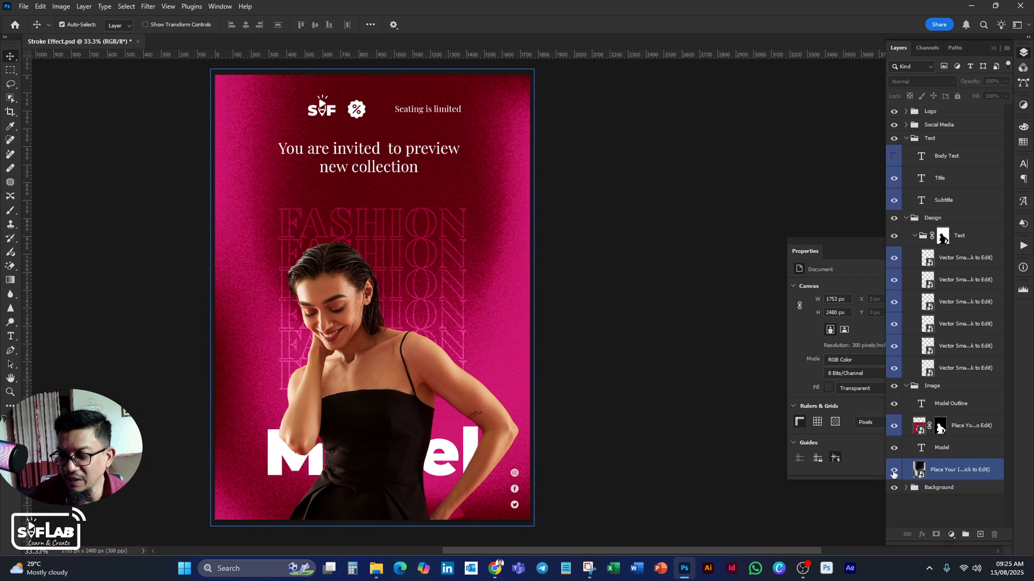
click(940, 448)
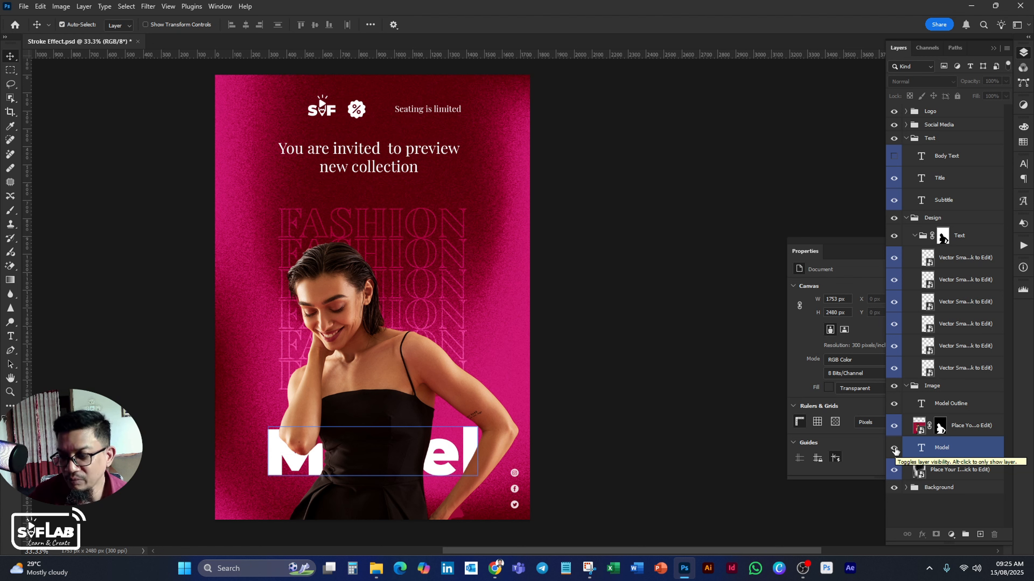
click(894, 425)
click(894, 425)
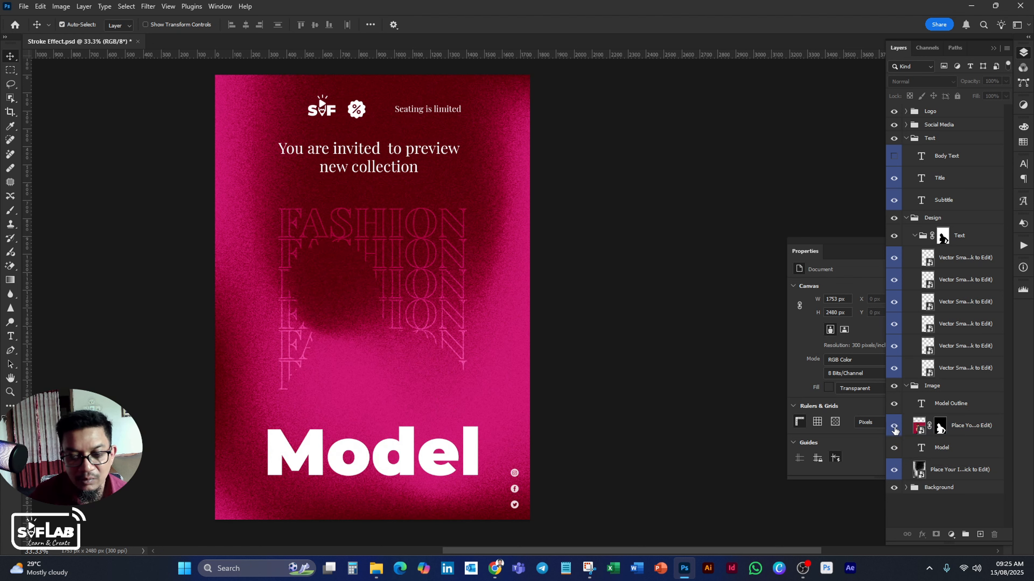
click(893, 447)
click(894, 448)
Add a Stroke effect to the Model Outline layer with its size set to 8 px.
click(952, 426)
click(965, 411)
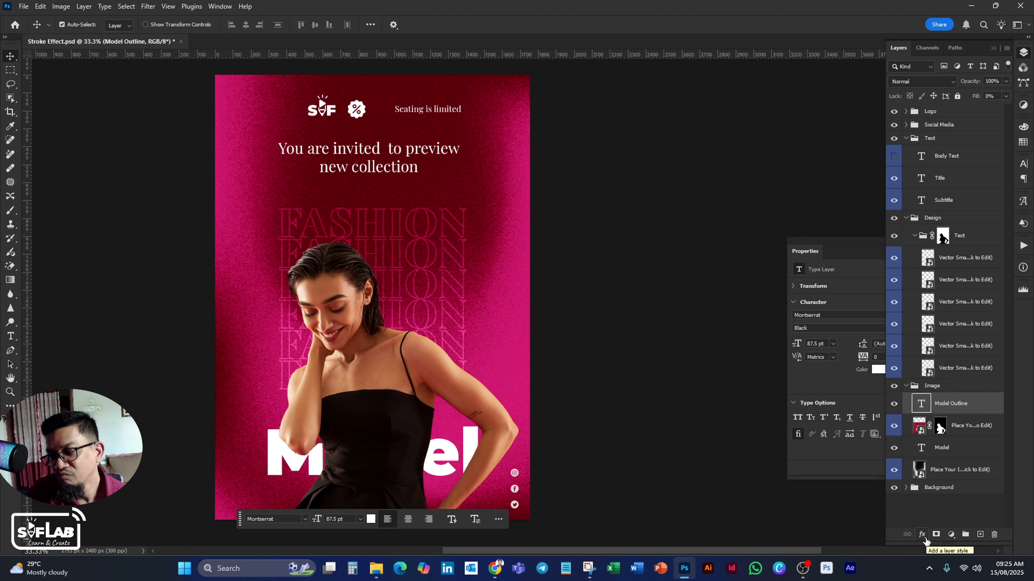
click(924, 537)
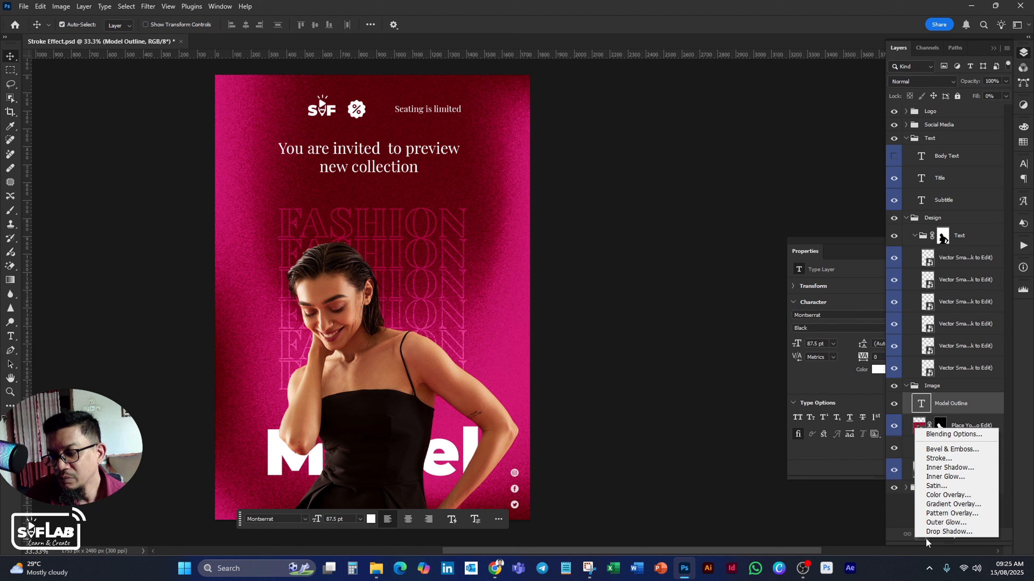
click(956, 459)
drag(260, 167, 717, 221)
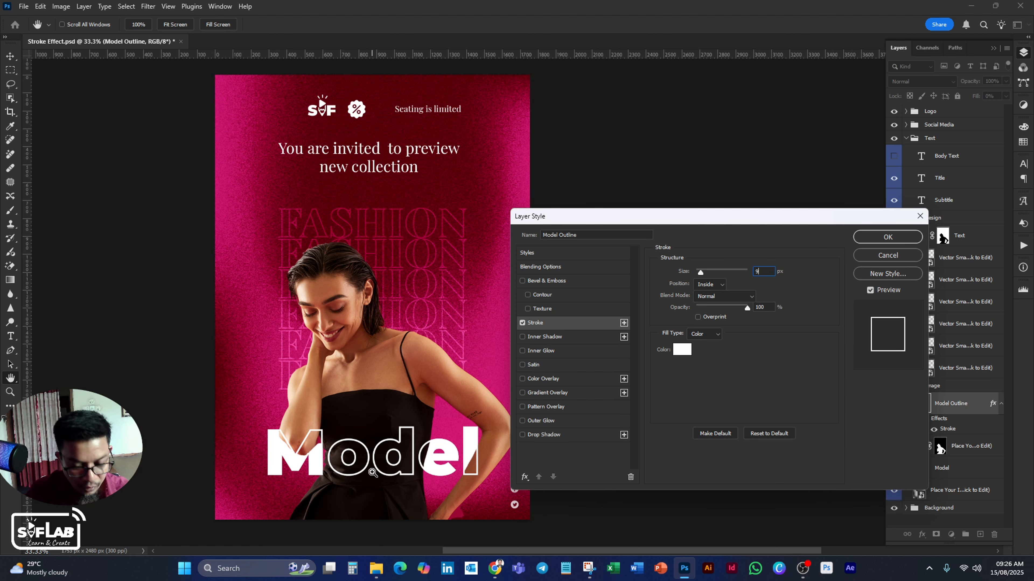
ctrl+click(408, 458)
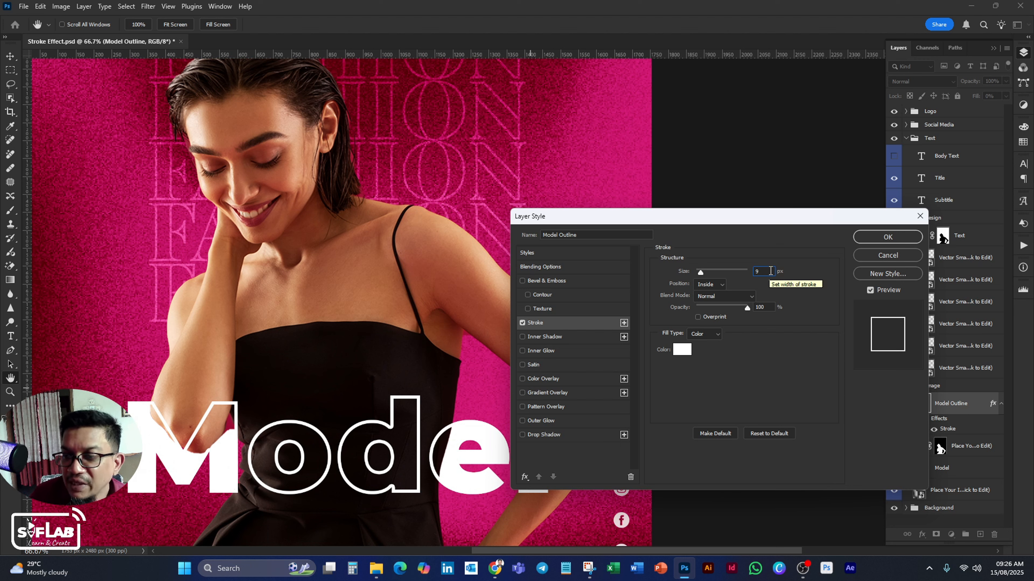
key(Down)
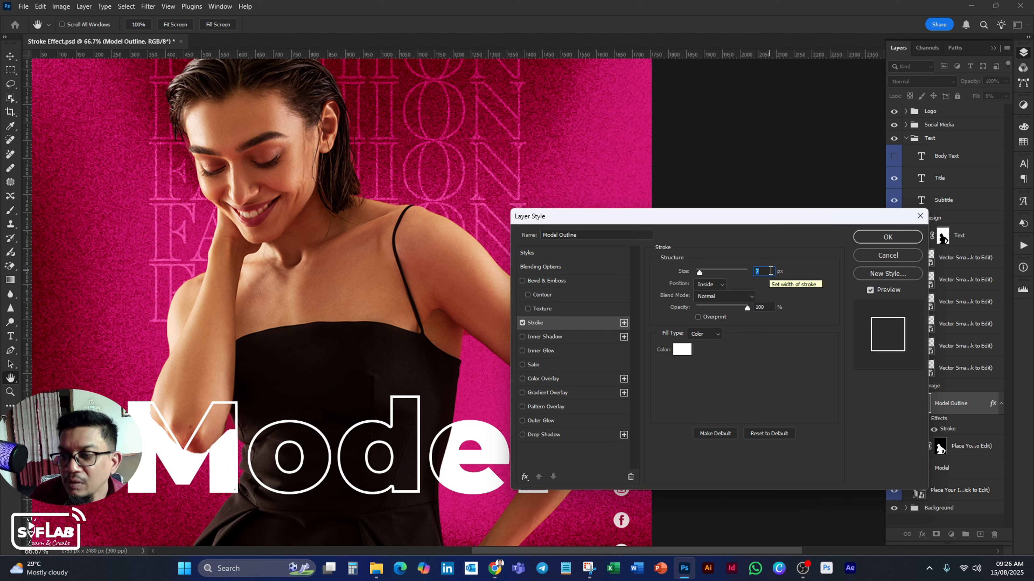
key(Up)
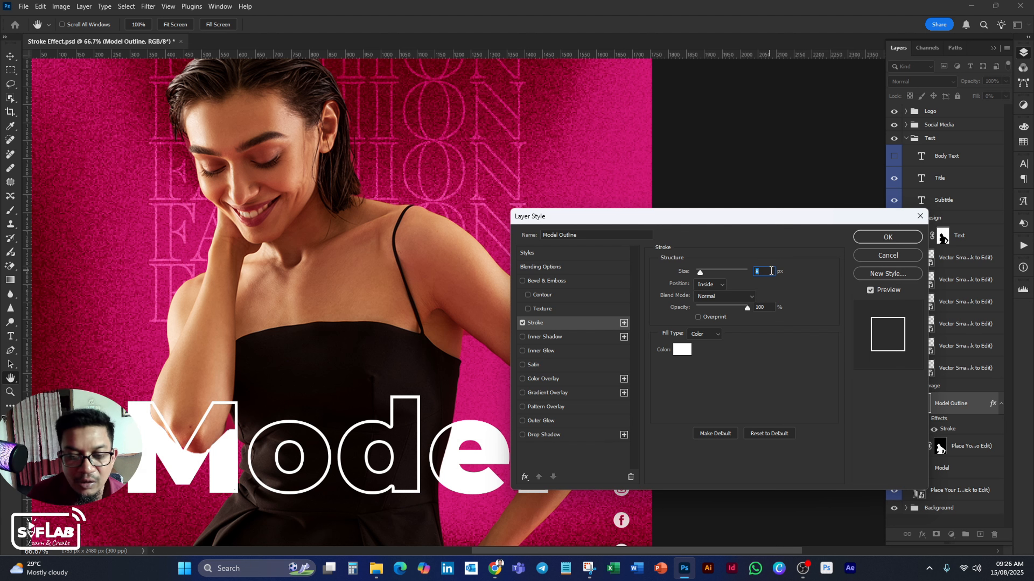
Try the Outside, Inside and Center positions for the Model Outline layer's stroke.
click(723, 285)
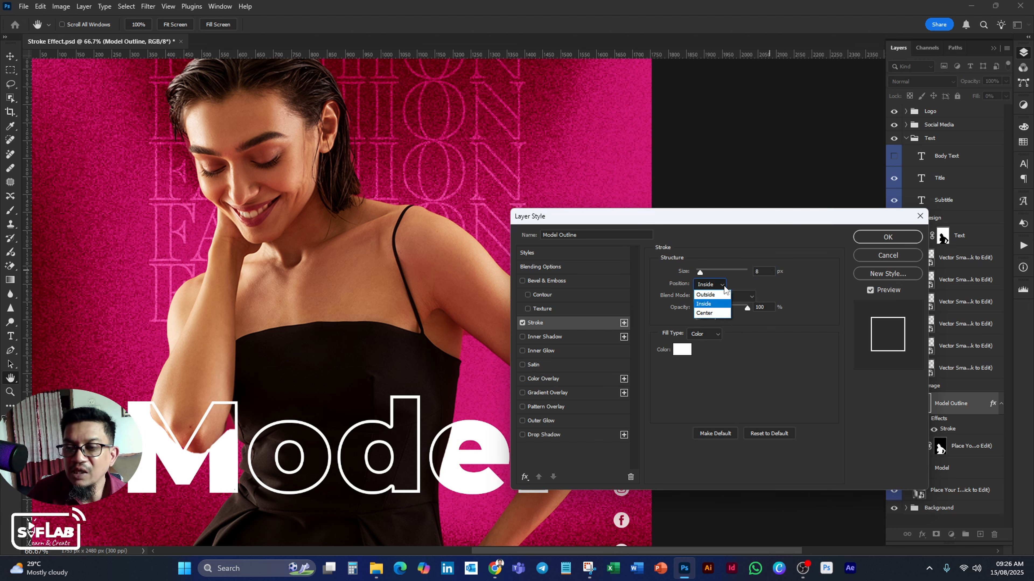
click(717, 296)
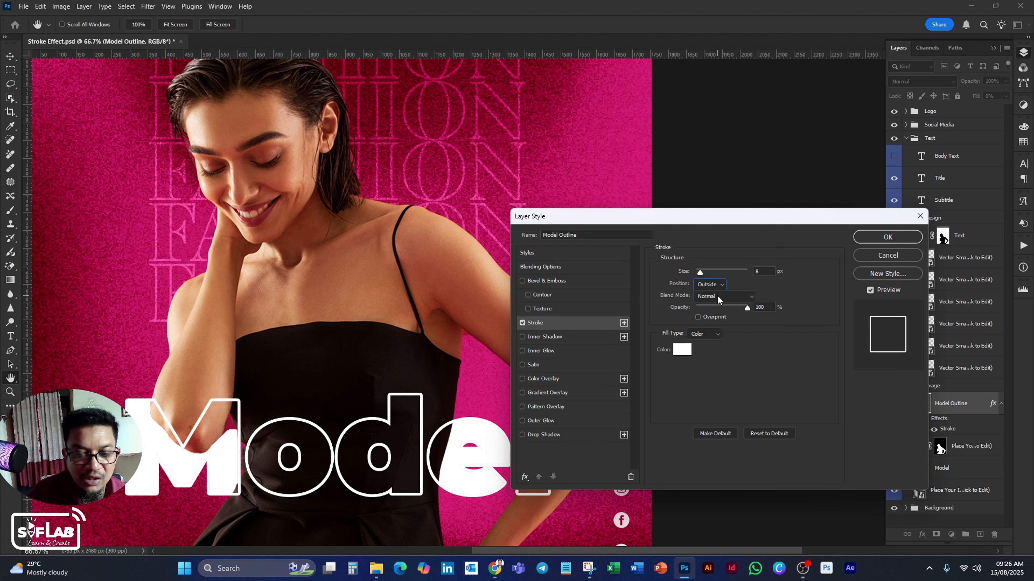
click(723, 287)
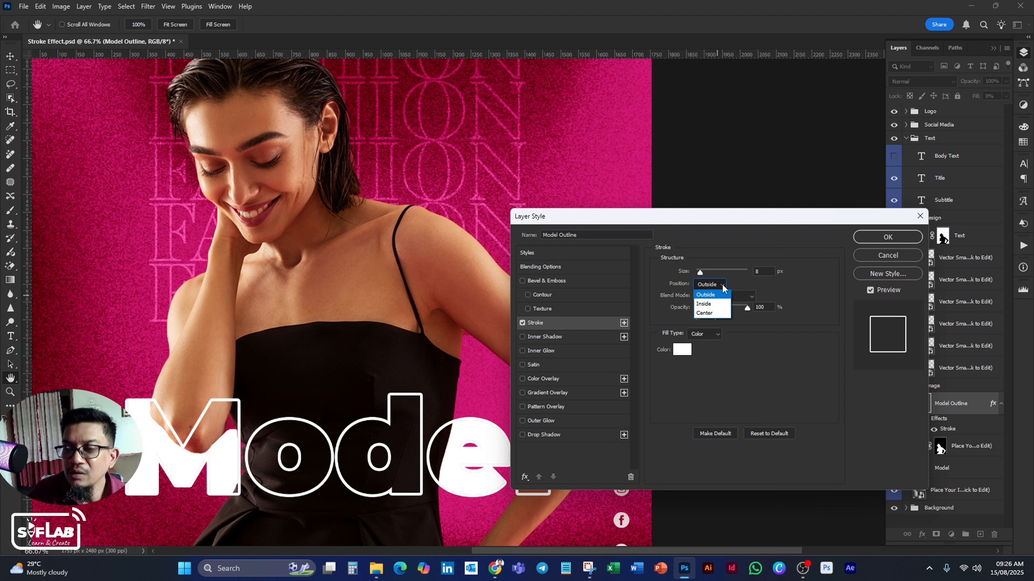
click(713, 306)
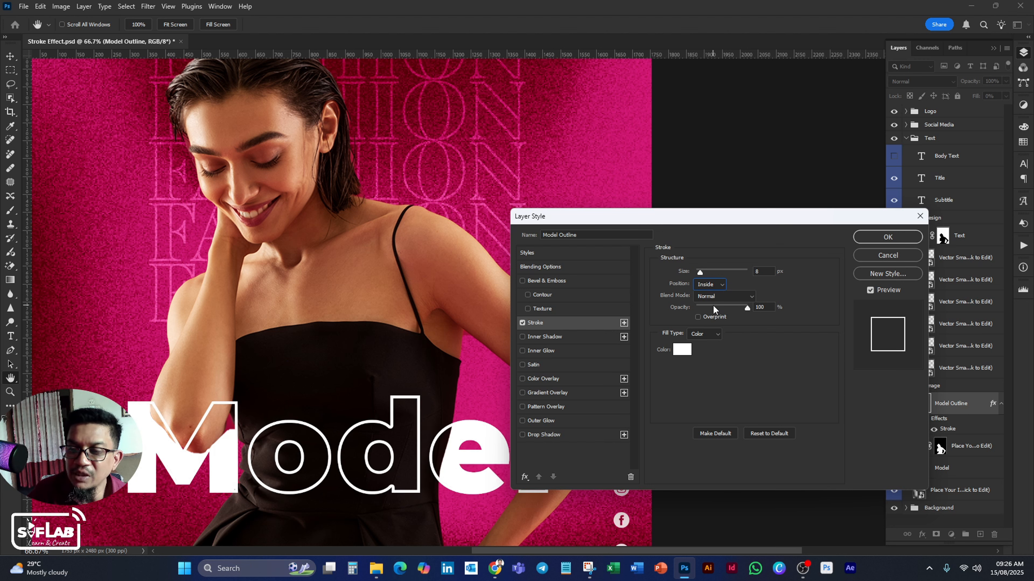
click(723, 288)
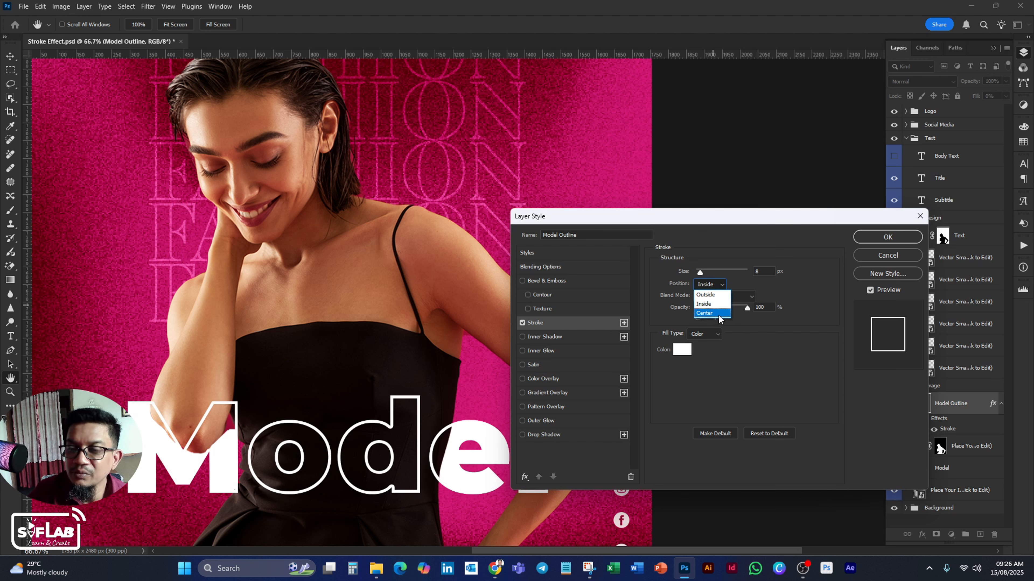
click(719, 319)
Set the Model Outline stroke's position to Inside and apply the layer style.
click(723, 287)
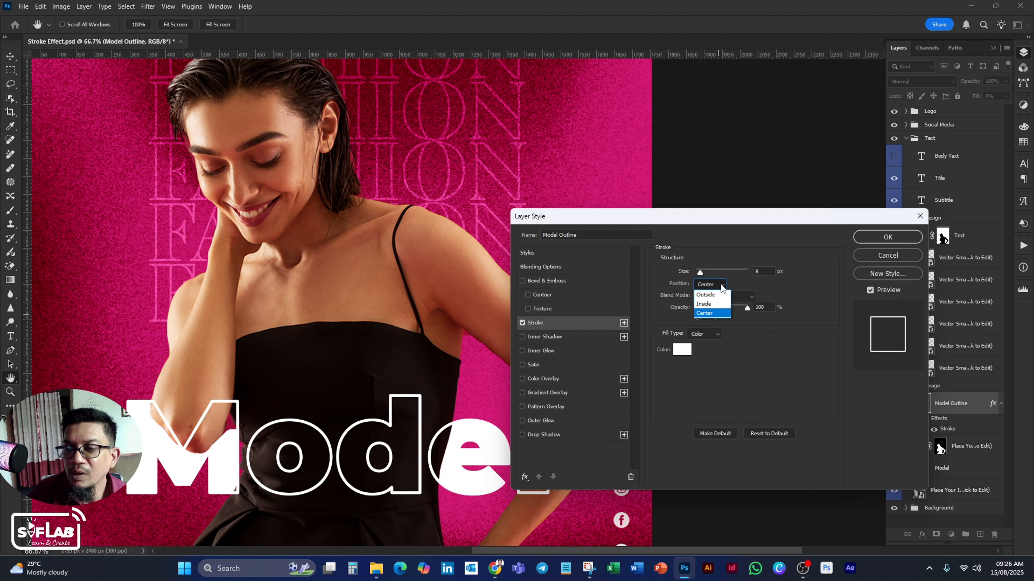
click(713, 306)
click(882, 238)
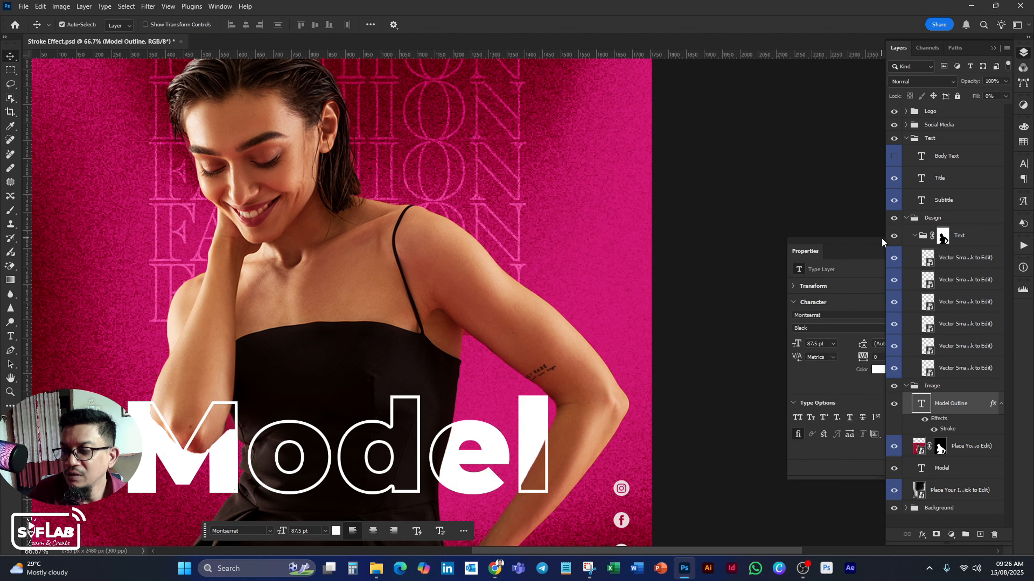
Link the Model Outline and Model text layers together.
key(ctrl+0)
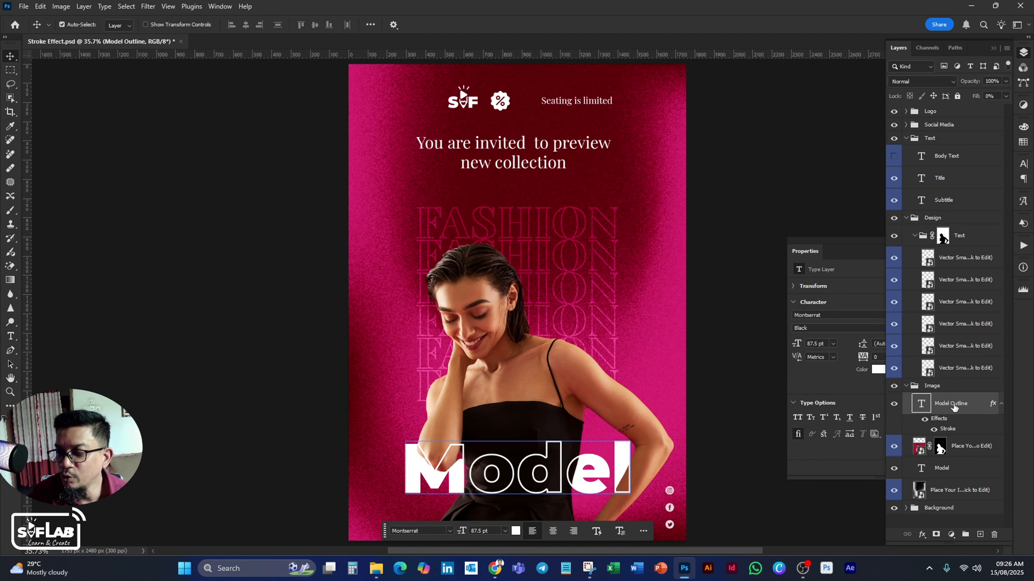
ctrl+click(964, 467)
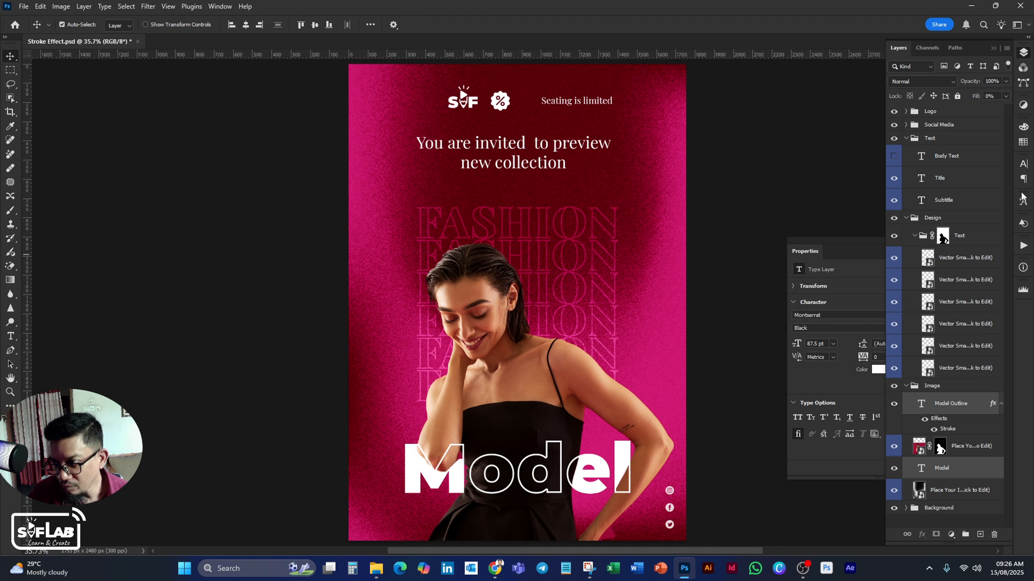
click(1007, 48)
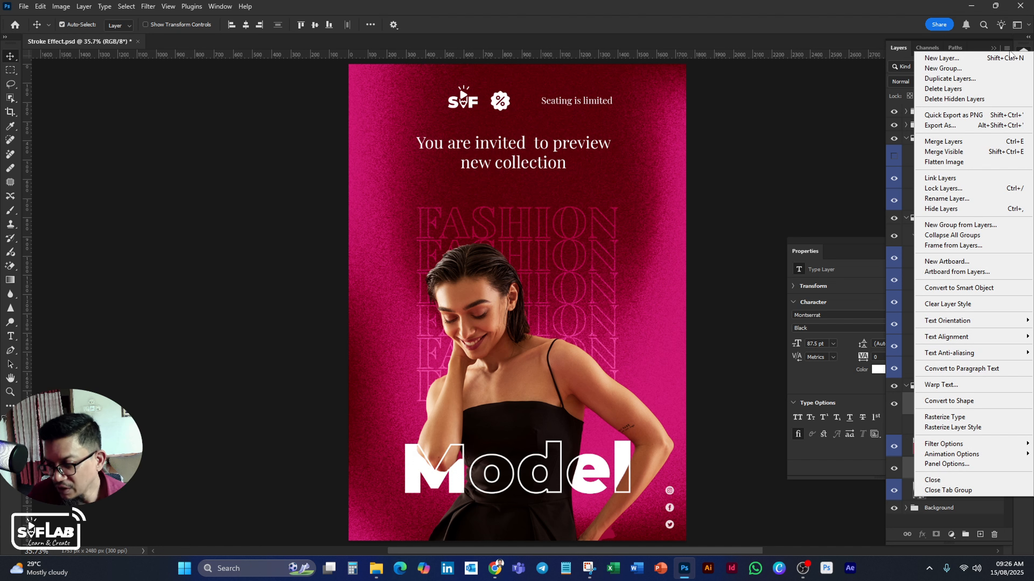
click(985, 179)
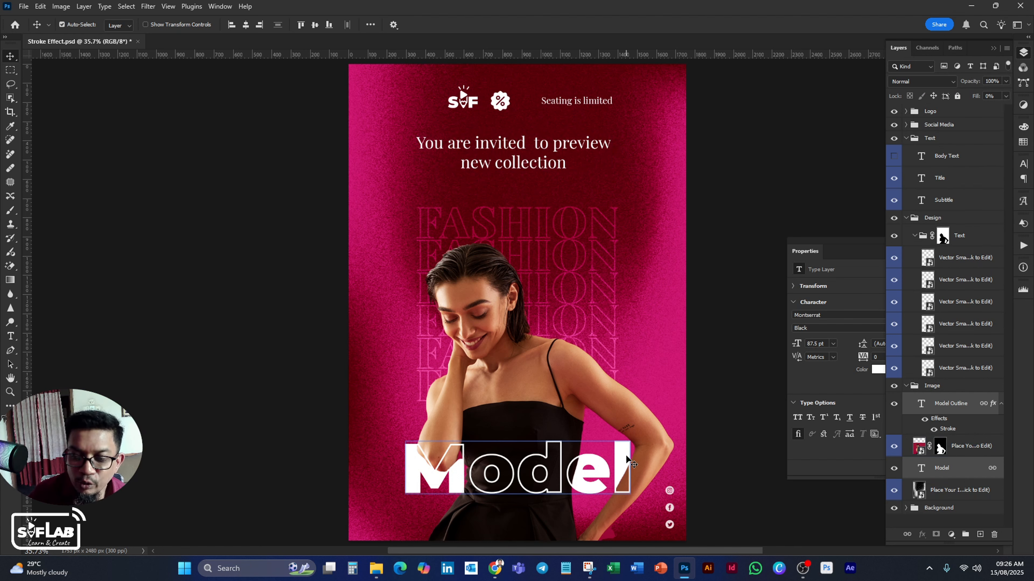
Move the linked Model text slightly lower across the woman's dress, nearer the poster's bottom edge.
mouse_move(628, 456)
mouse_down()
mouse_move(602, 445)
mouse_move(594, 408)
mouse_move(616, 347)
mouse_move(608, 472)
mouse_move(598, 420)
mouse_move(555, 464)
mouse_move(578, 448)
mouse_move(630, 449)
mouse_up()
drag(668, 391, 625, 482)
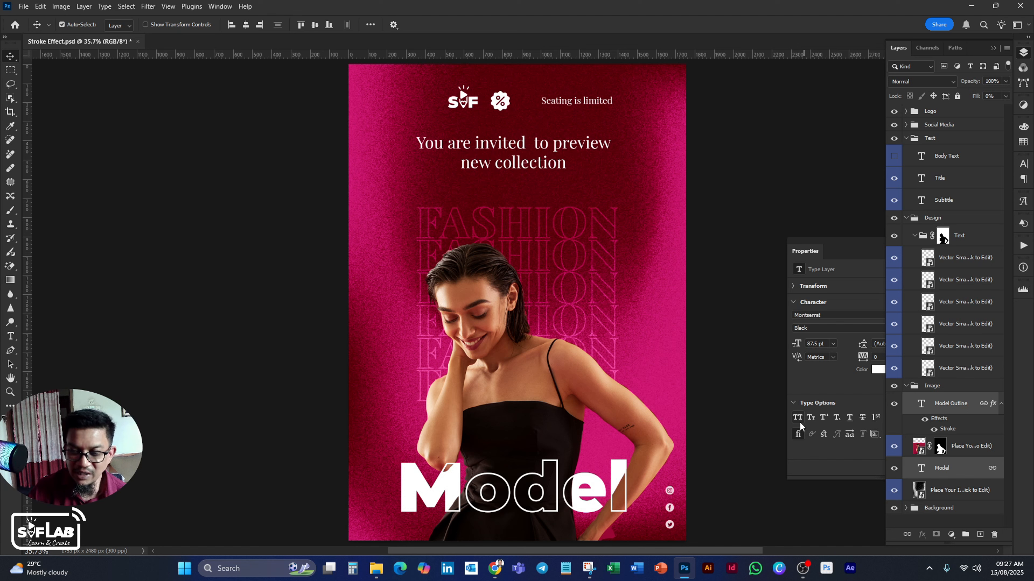